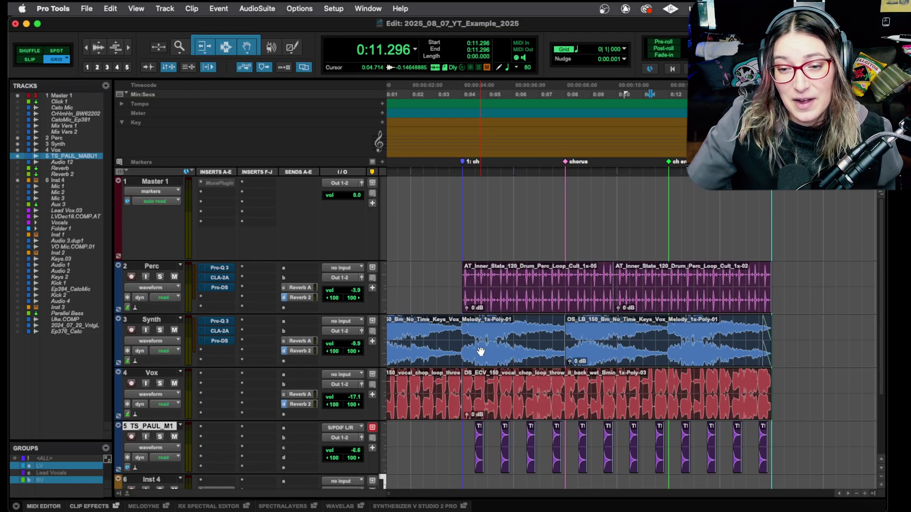
Step: Play the session from the second Synth clip at 0:08 and stop it near 0:11
{"action": "left_click", "coordinate": [588, 357]}
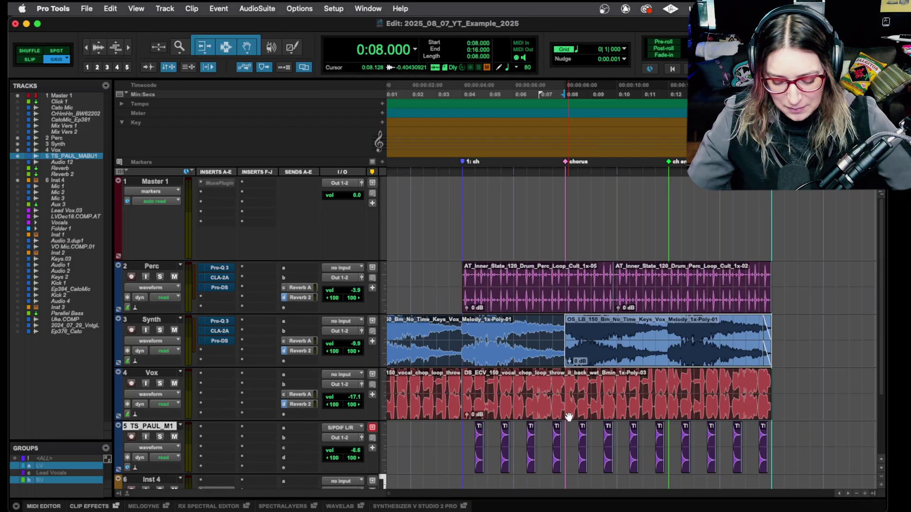
{"action": "key", "text": "space"}
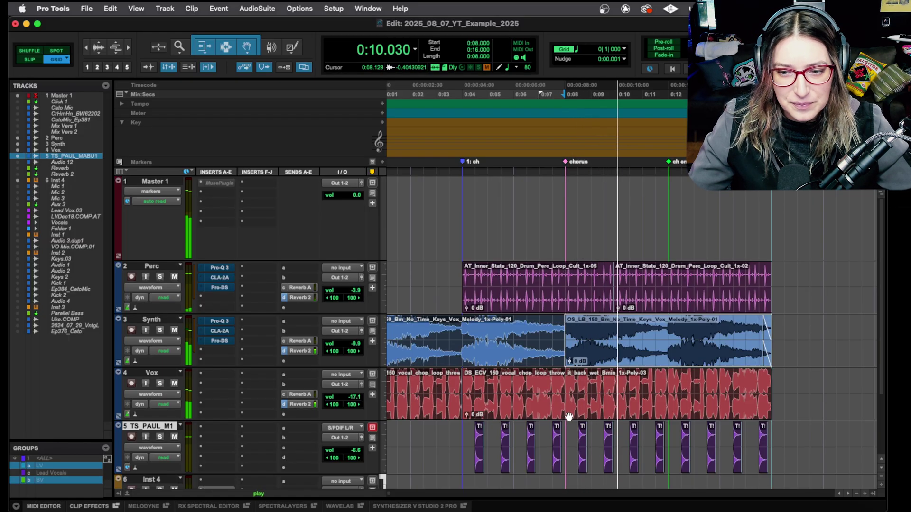
{"action": "key", "text": "space"}
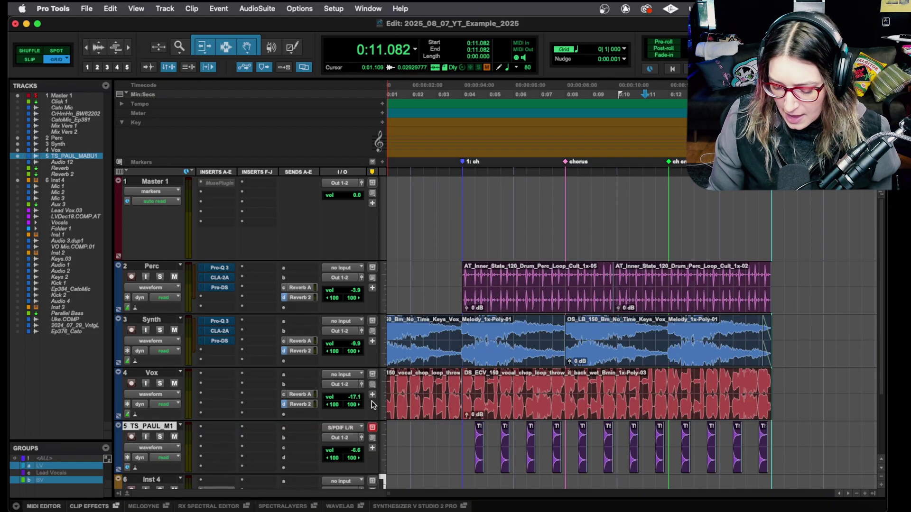
Step: Switch to the Mix window and reset the TS_PAU1 volume to 0 dB
{"action": "key", "text": "super+equal"}
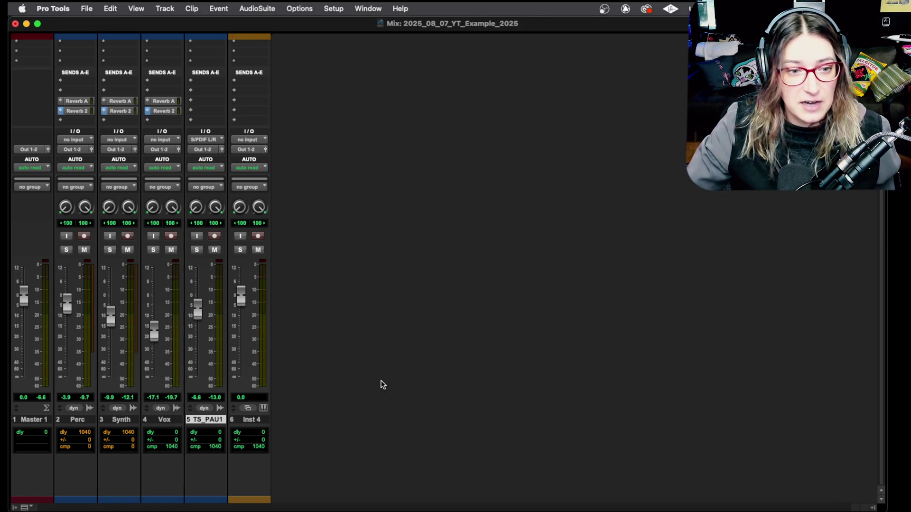
{"action": "left_click", "coordinate": [199, 312], "text": "alt"}
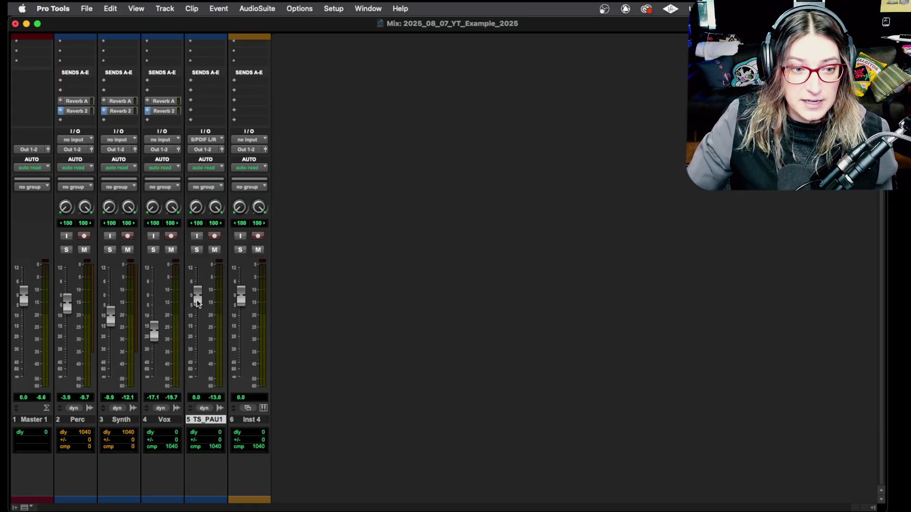
Step: Try TS_PAU1 levels of +4.3 dB and -8.4 dB, resetting between, then settle at -20.6 dB
{"action": "left_click_drag", "start_coordinate": [197, 300], "coordinate": [197, 294]}
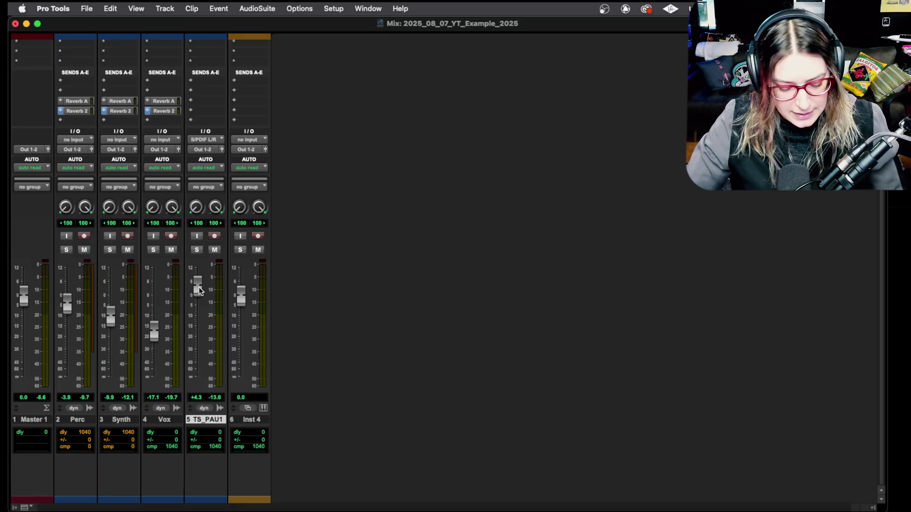
{"action": "left_click", "coordinate": [200, 295], "text": "alt"}
{"action": "left_click_drag", "start_coordinate": [200, 295], "coordinate": [202, 312]}
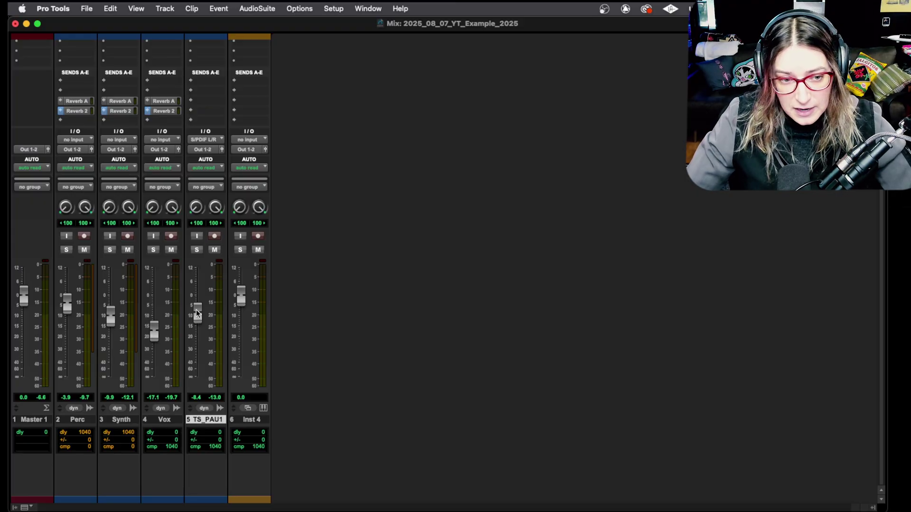
{"action": "left_click", "coordinate": [197, 313], "text": "alt"}
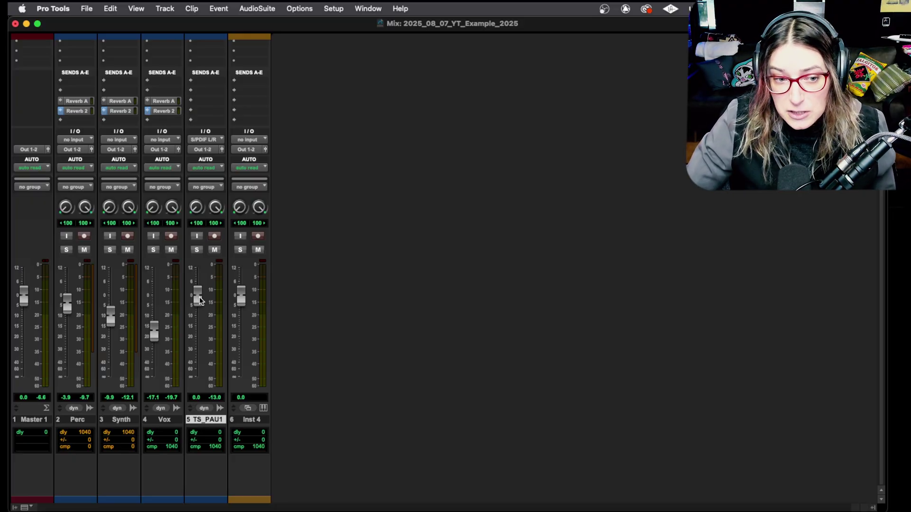
{"action": "left_click_drag", "start_coordinate": [199, 300], "coordinate": [204, 339]}
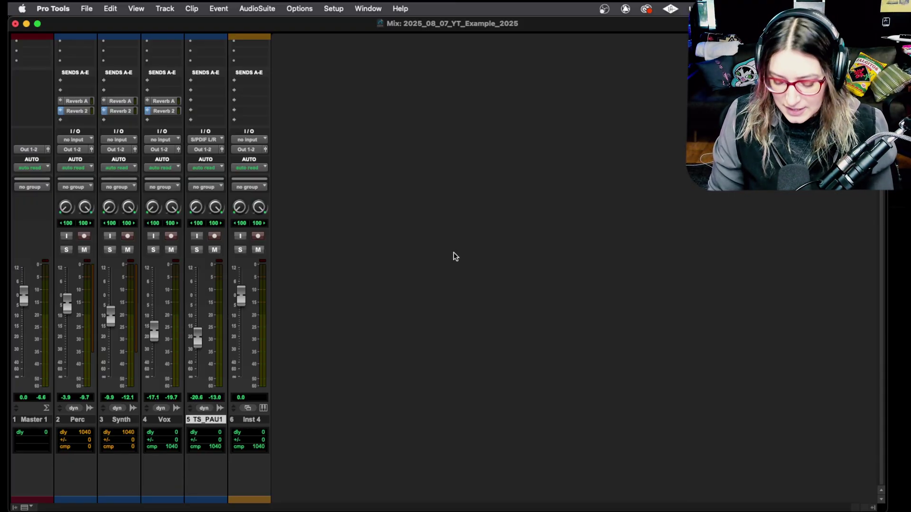
Step: Back in the Edit window, toggle Options > Pre-Fader Metering several times
{"action": "key", "text": "super+equal"}
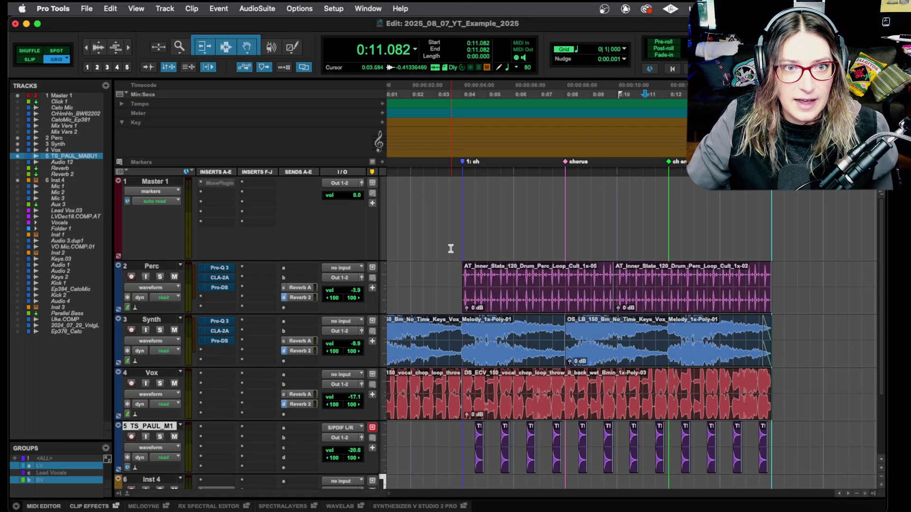
{"action": "left_click", "coordinate": [298, 11]}
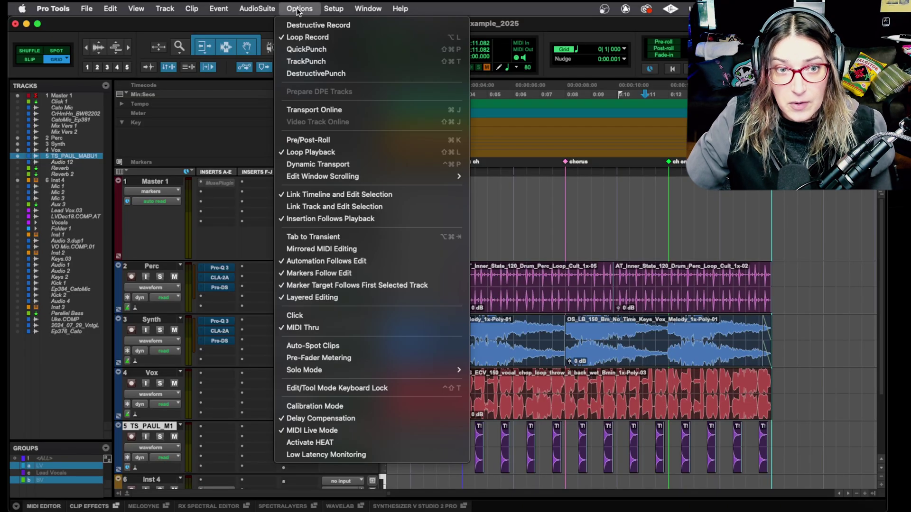
{"action": "left_click", "coordinate": [344, 360]}
{"action": "left_click", "coordinate": [306, 8]}
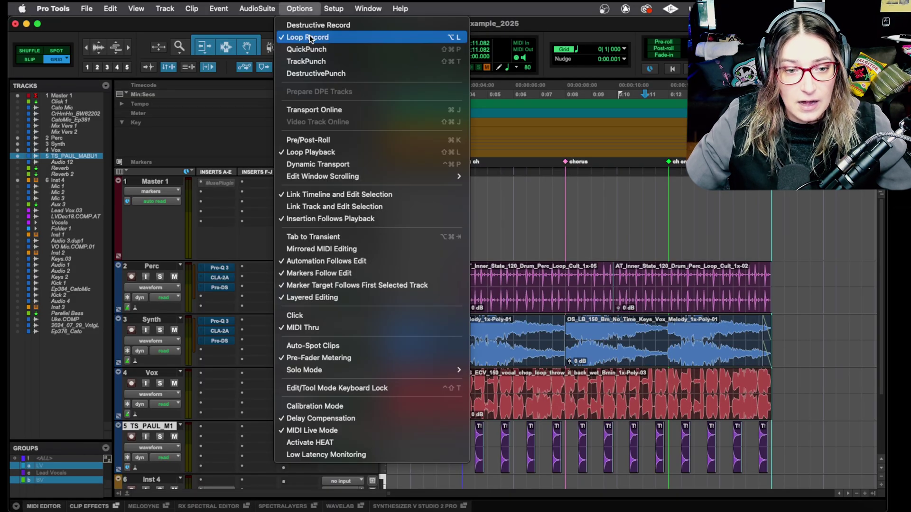
{"action": "left_click", "coordinate": [351, 360]}
{"action": "left_click", "coordinate": [299, 9]}
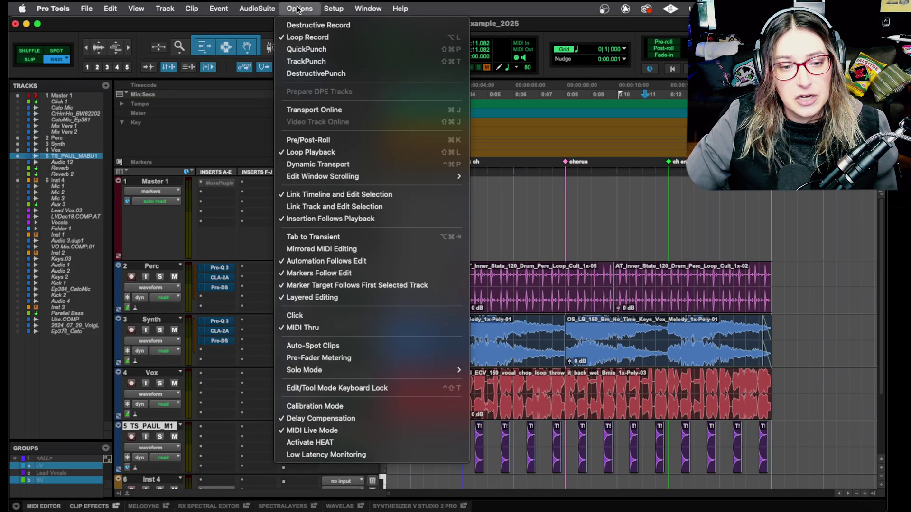
{"action": "left_click", "coordinate": [394, 357]}
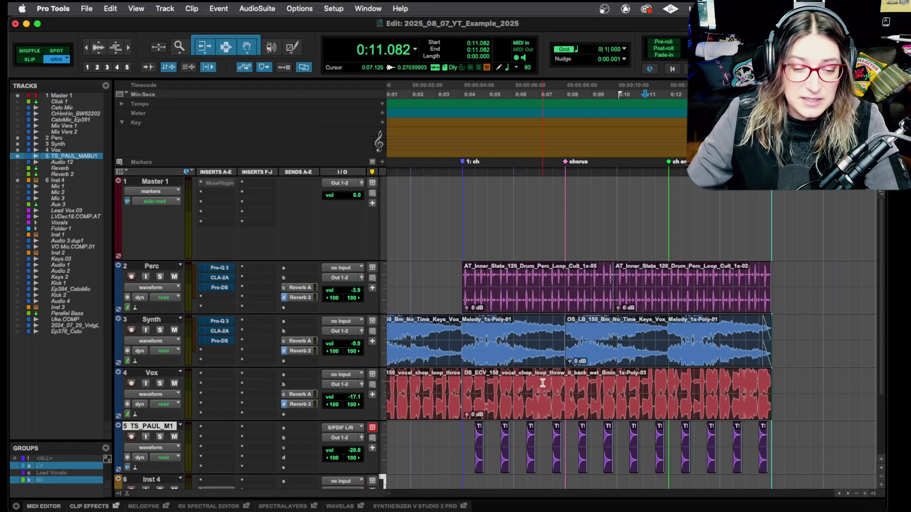
Step: Turn Pre-Fader Metering on, confirm it is checked, and select the second Synth clip (0:08–0:16)
{"action": "left_click", "coordinate": [300, 8]}
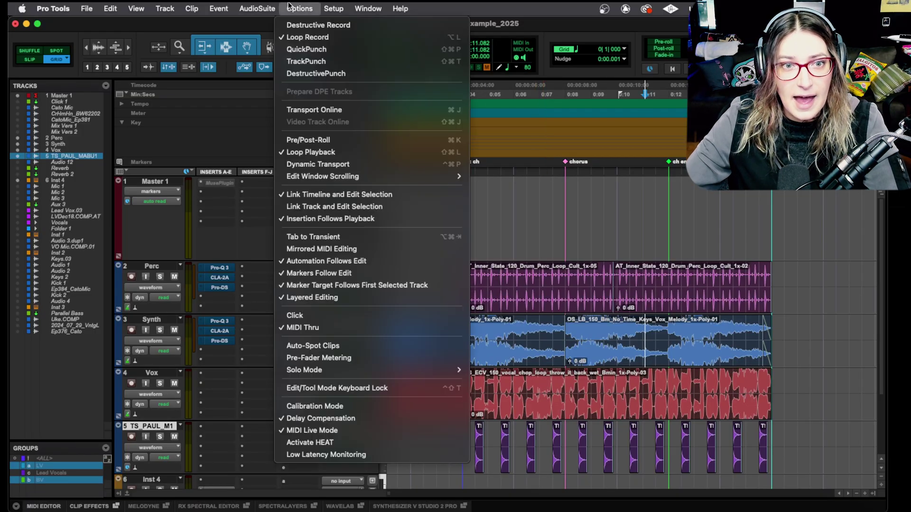
{"action": "left_click", "coordinate": [324, 357]}
{"action": "left_click", "coordinate": [307, 9]}
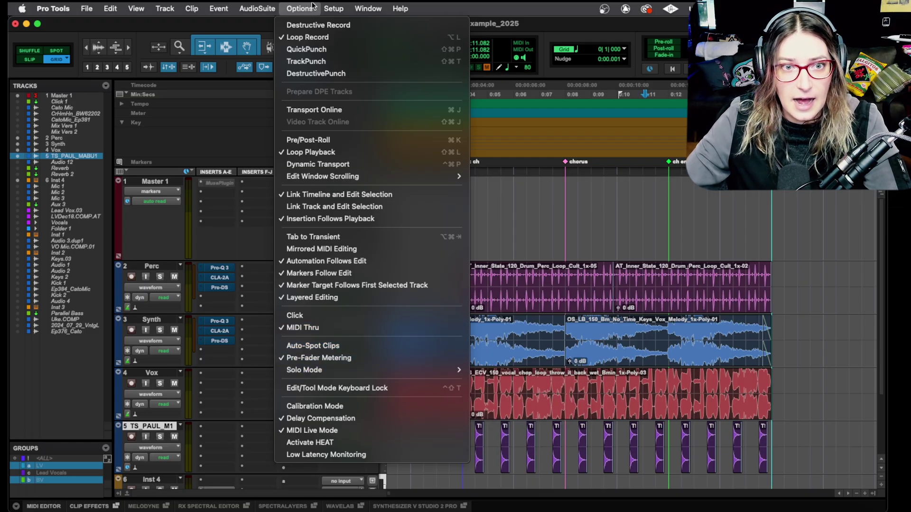
{"action": "left_click", "coordinate": [311, 5]}
{"action": "left_click", "coordinate": [581, 359]}
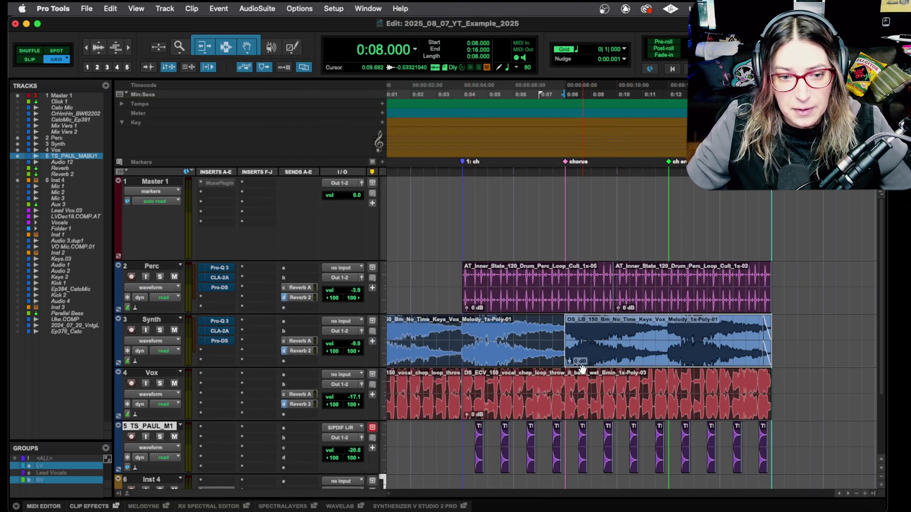
{"action": "key", "text": "space"}
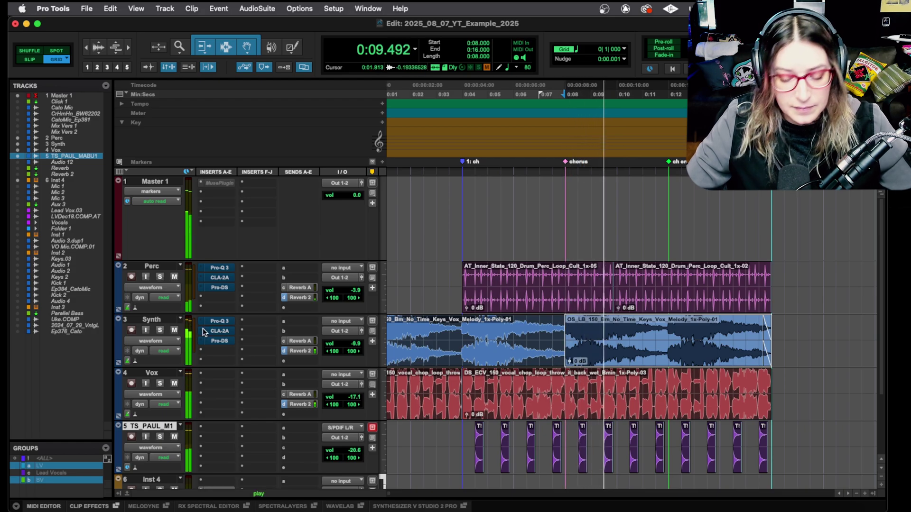
{"action": "key", "text": "super+equal"}
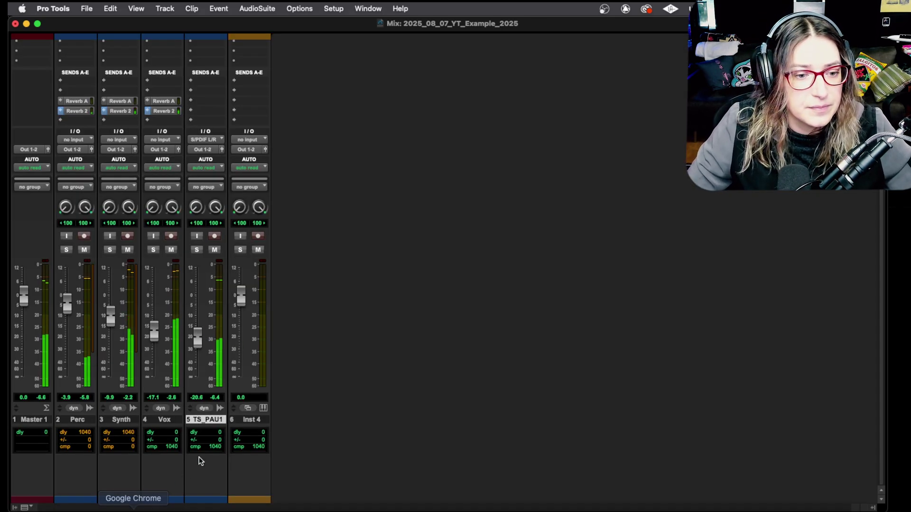
{"action": "left_click", "coordinate": [167, 420]}
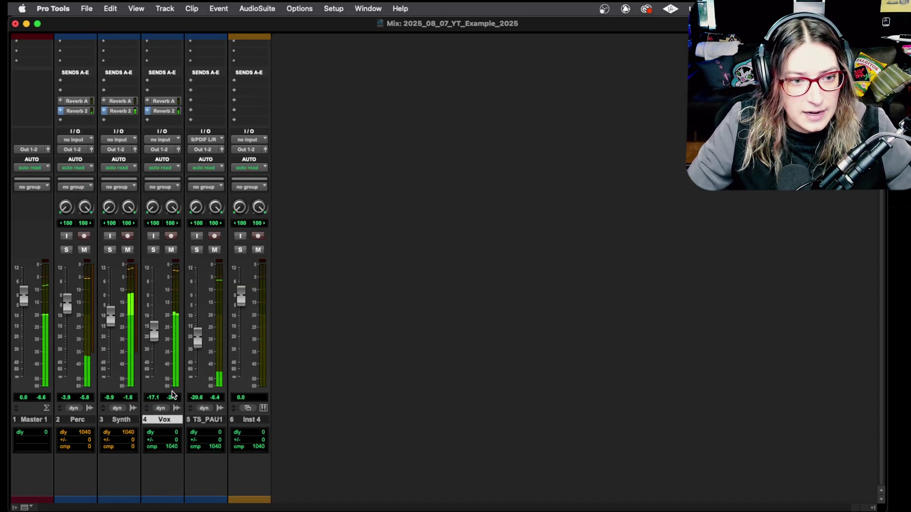
{"action": "key", "text": "space"}
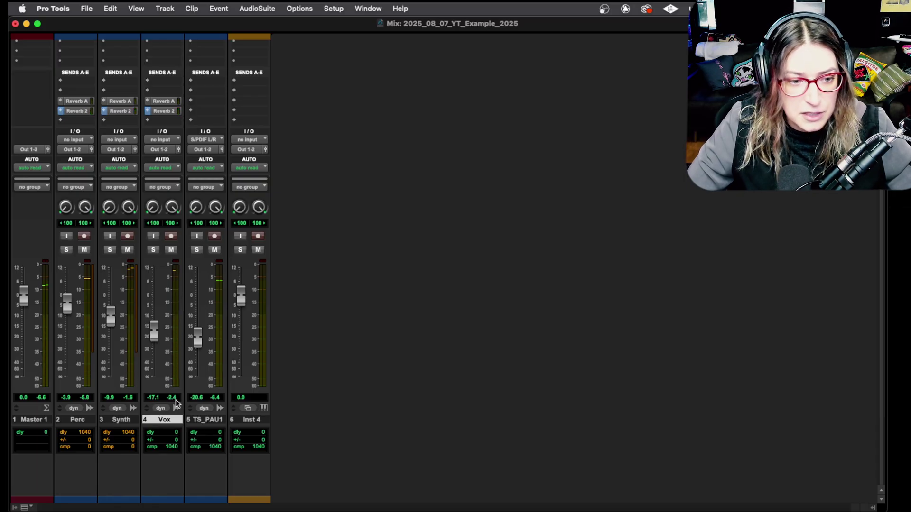
{"action": "left_click", "coordinate": [295, 6]}
{"action": "left_click", "coordinate": [309, 357]}
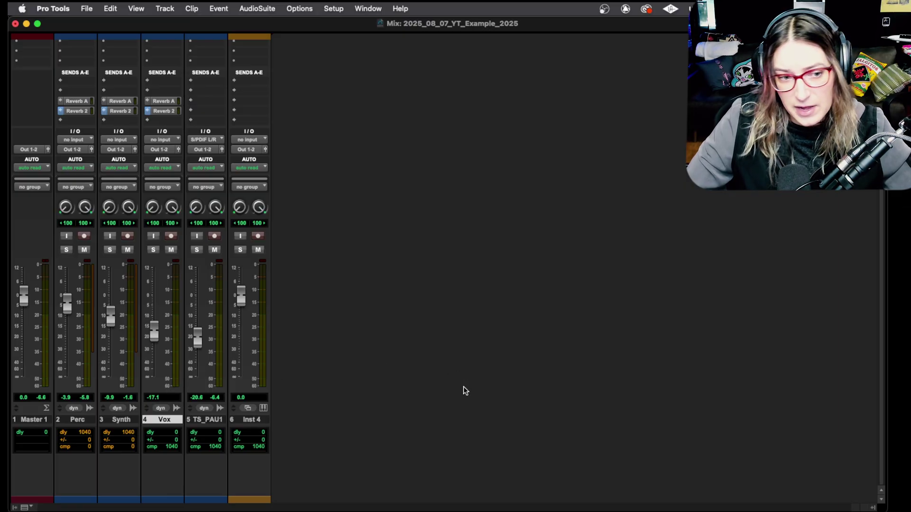
{"action": "key", "text": "space"}
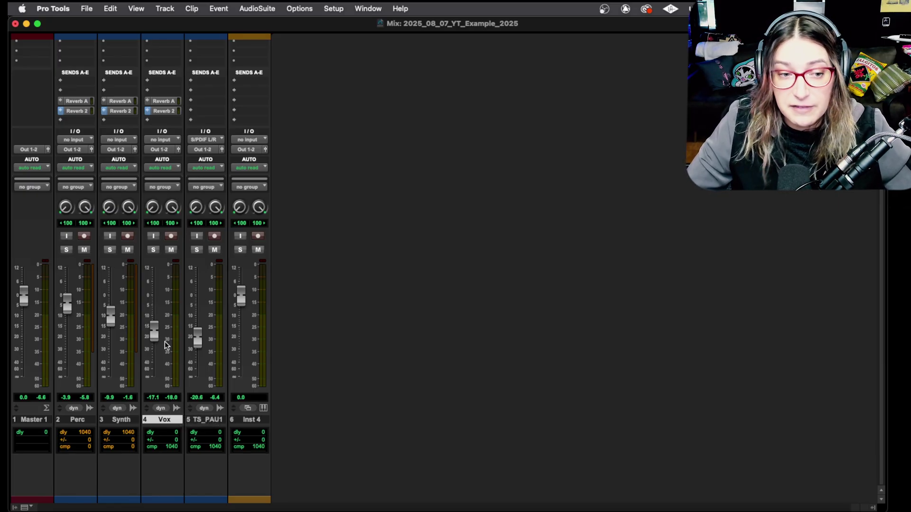
{"action": "left_click", "coordinate": [290, 7]}
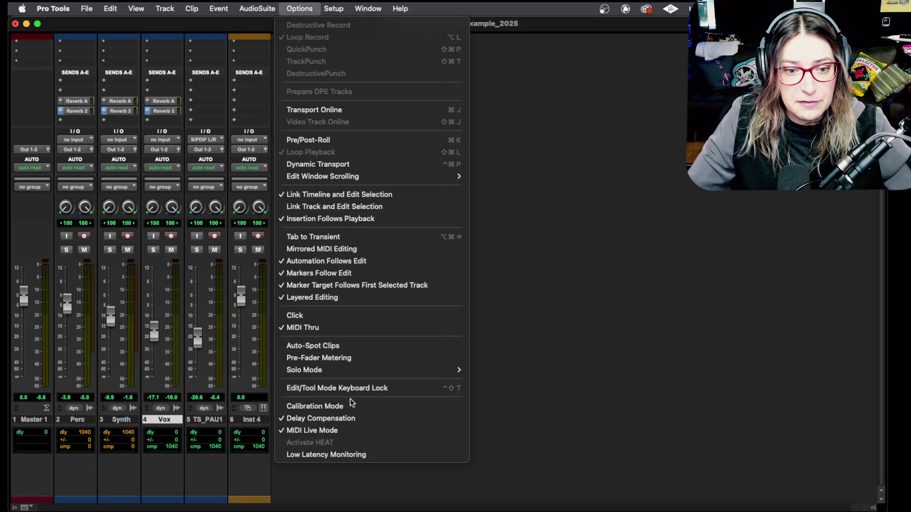
{"action": "left_click", "coordinate": [350, 359]}
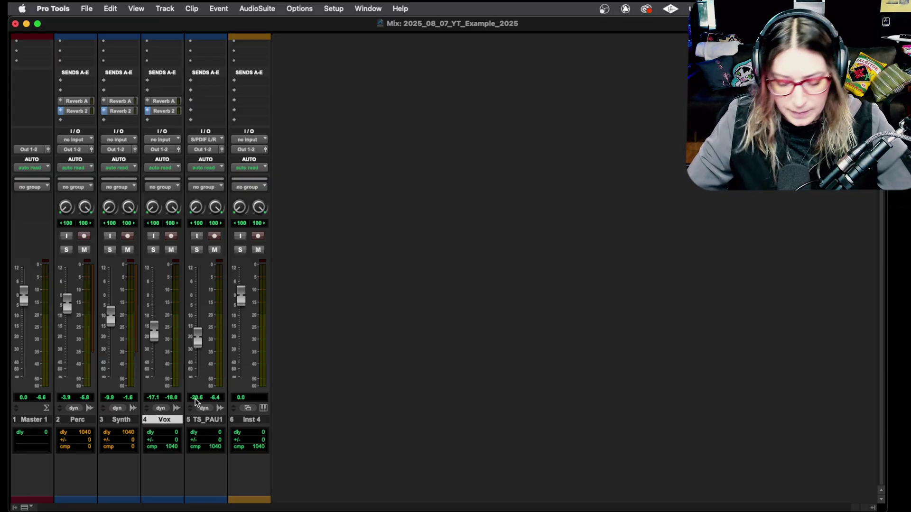
{"action": "key", "text": "super+equal"}
{"action": "key", "text": "space"}
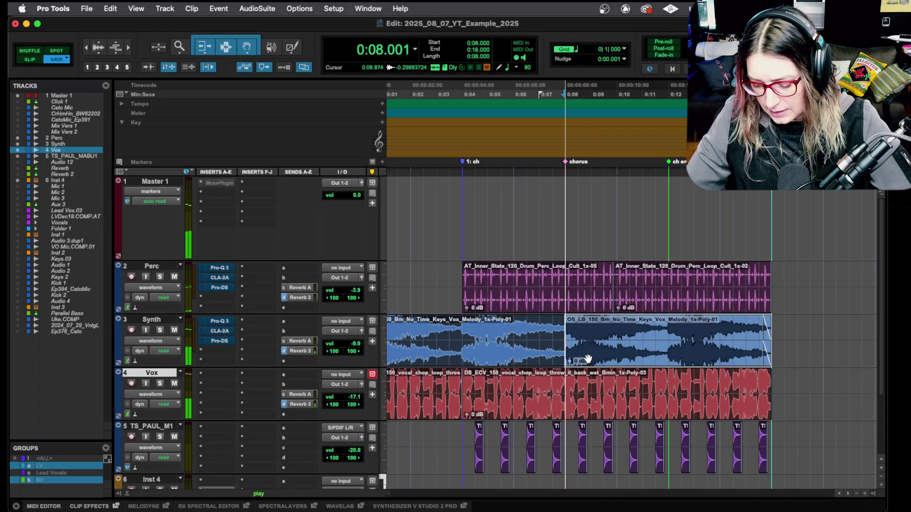
{"action": "key", "text": "super+equal"}
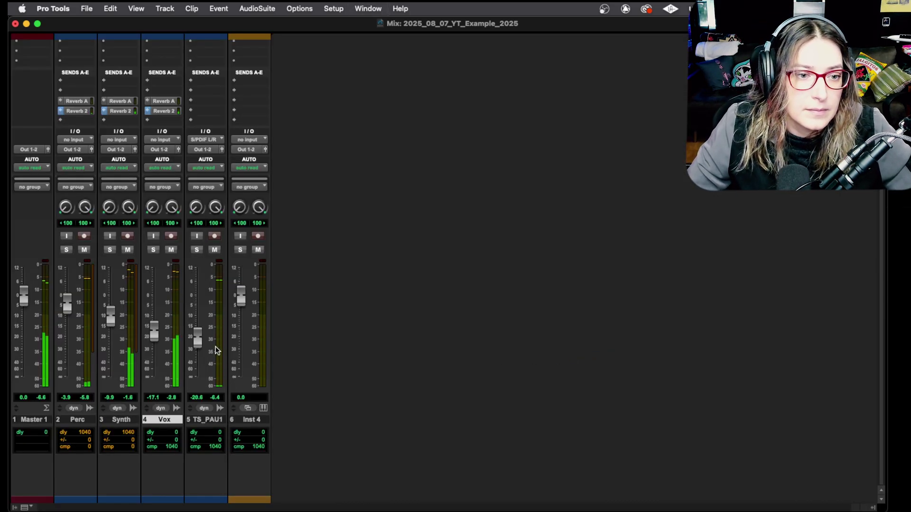
{"action": "key", "text": "space"}
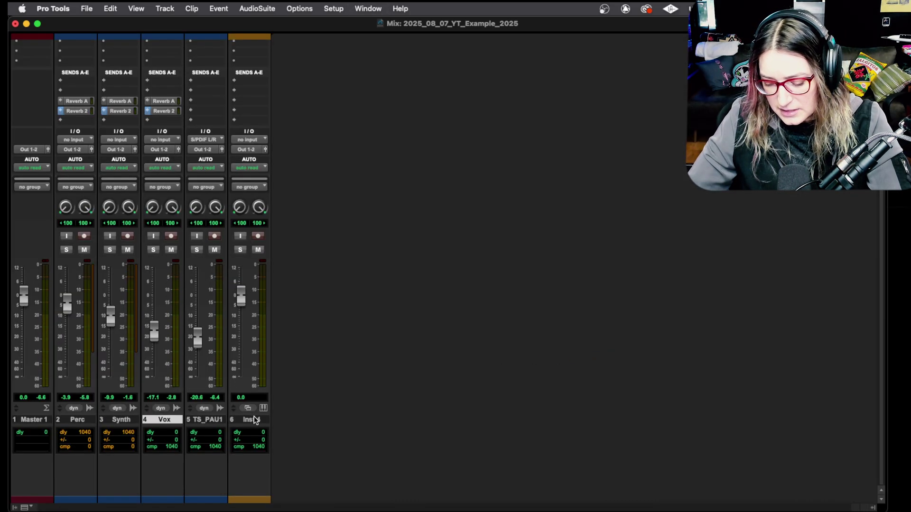
{"action": "key", "text": "super+equal"}
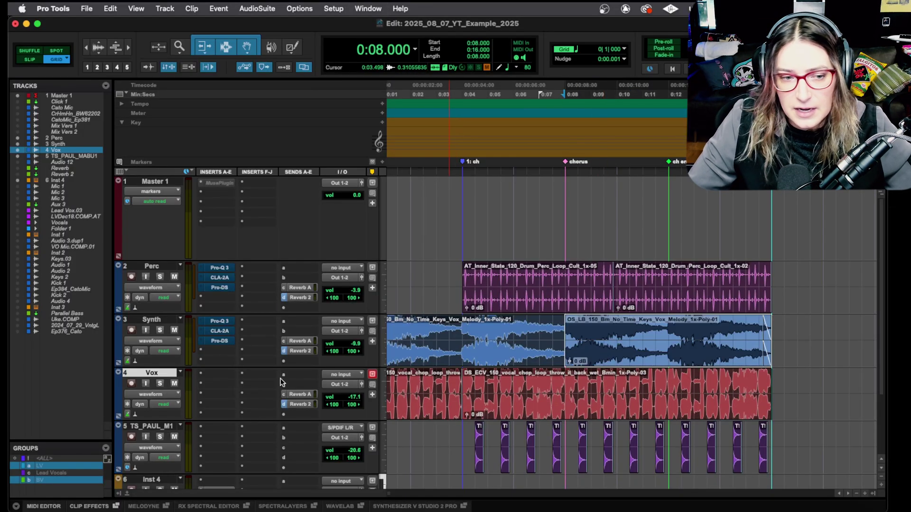
{"action": "key", "text": "super+equal"}
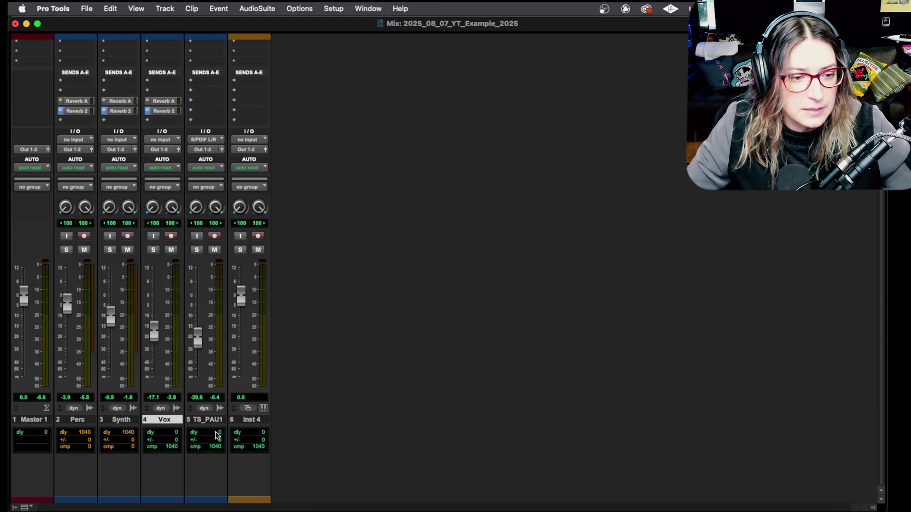
{"action": "left_click", "coordinate": [154, 332], "text": "alt"}
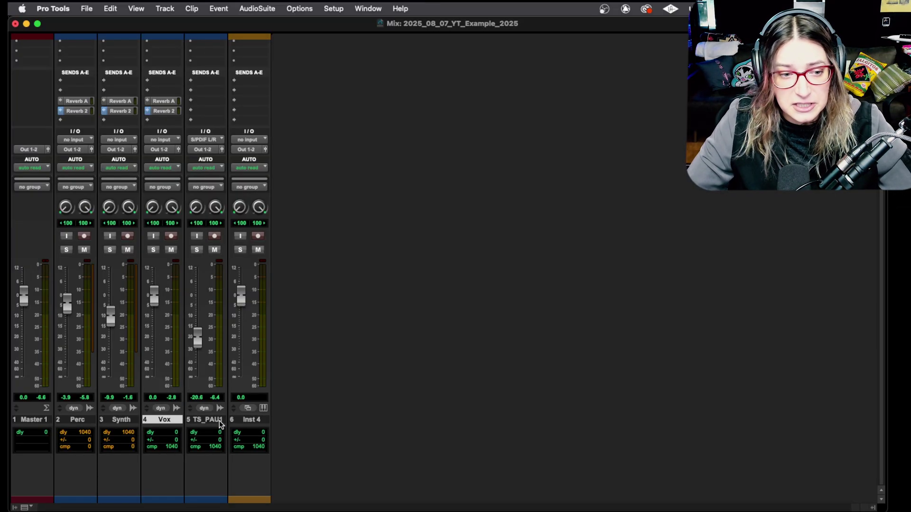
{"action": "key", "text": "space"}
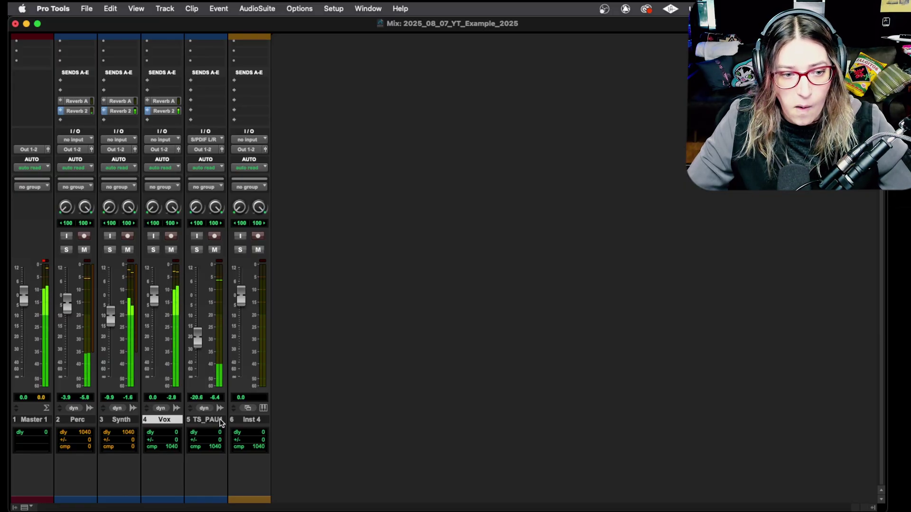
{"action": "key", "text": "space"}
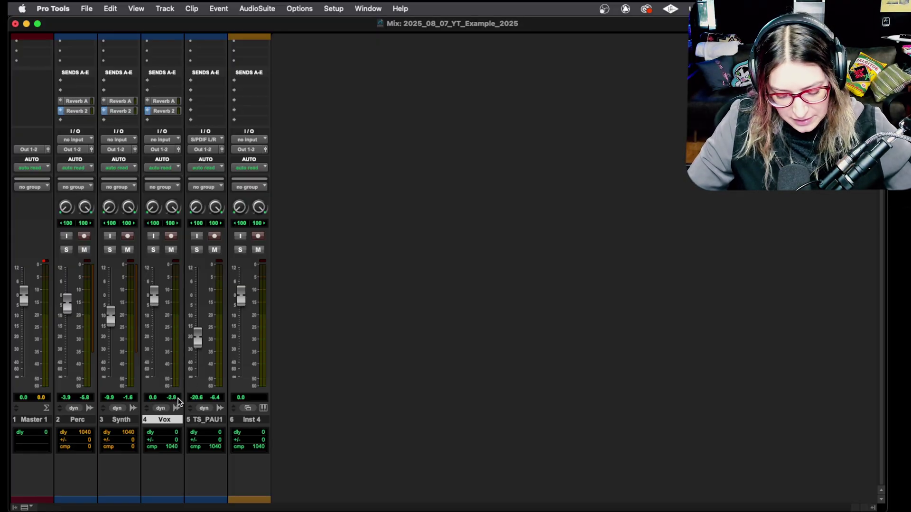
{"action": "key", "text": "space"}
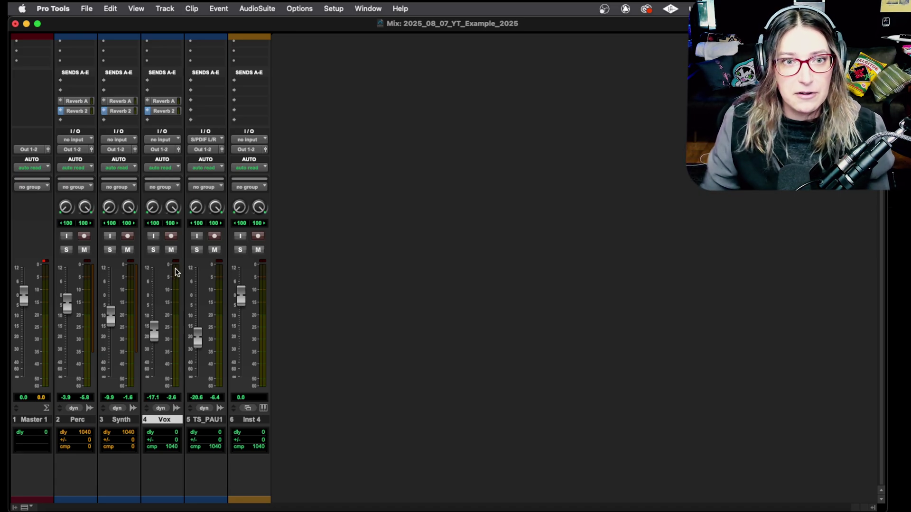
{"action": "left_click", "coordinate": [297, 9]}
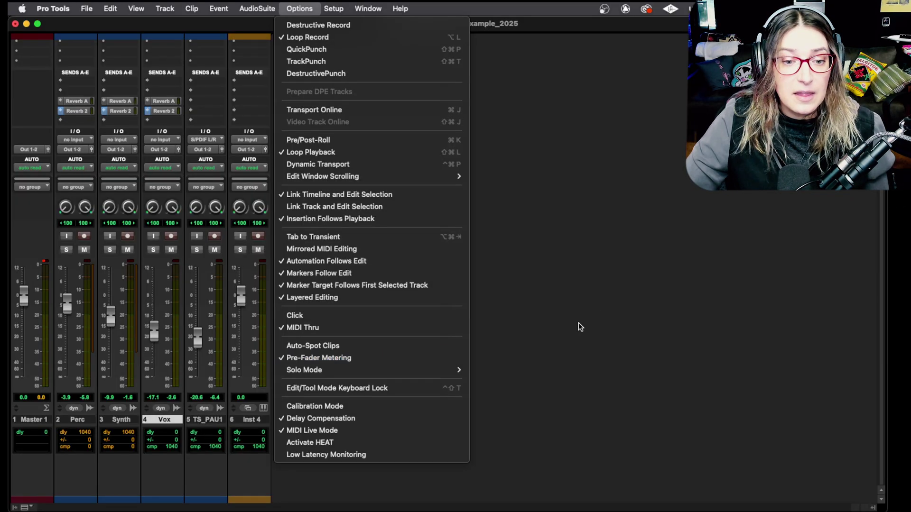
Step: Uncheck Pre-Fader Metering in the Options menu
{"action": "left_click", "coordinate": [473, 348]}
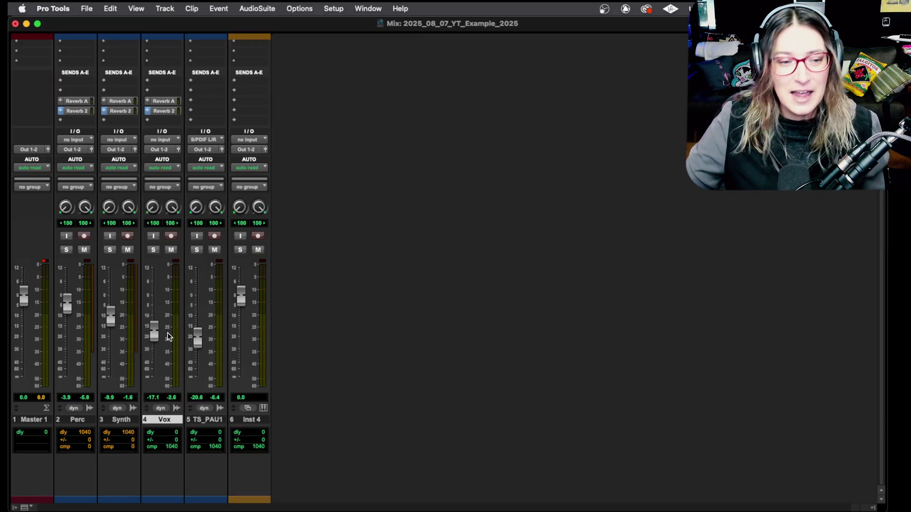
{"action": "left_click", "coordinate": [300, 8]}
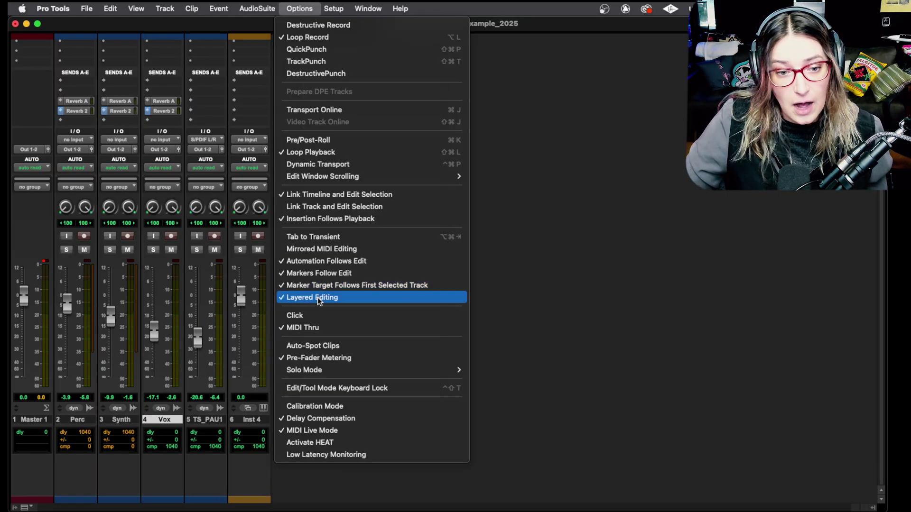
{"action": "left_click", "coordinate": [334, 359]}
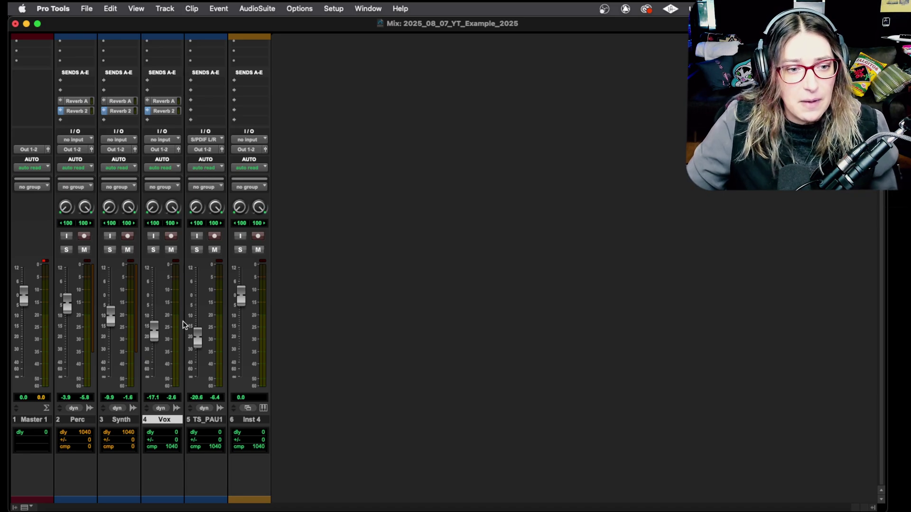
{"action": "scroll", "coordinate": [192, 317], "scroll_direction": "up", "scroll_amount": 1}
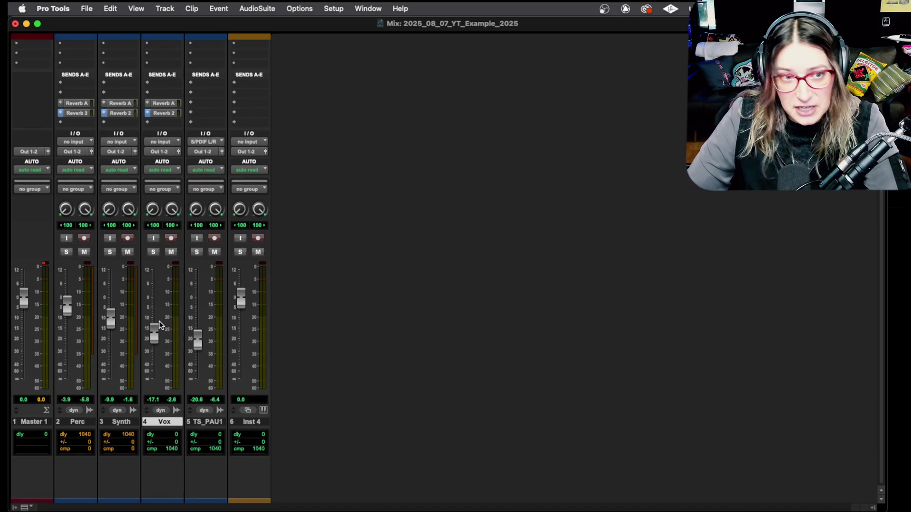
Step: Scroll the mixer up to show the insert rows and reset the Vox fader
{"action": "scroll", "coordinate": [163, 45], "scroll_direction": "up", "scroll_amount": 5}
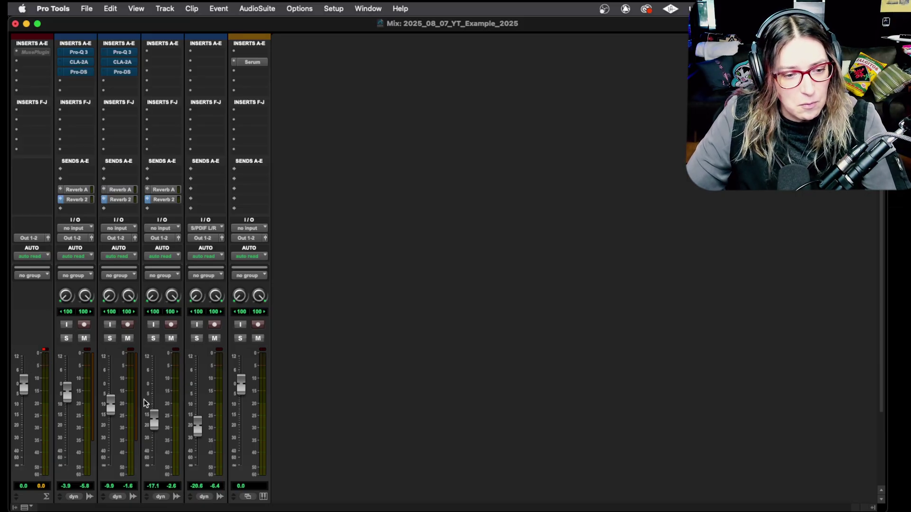
{"action": "left_click", "coordinate": [153, 419], "text": "alt"}
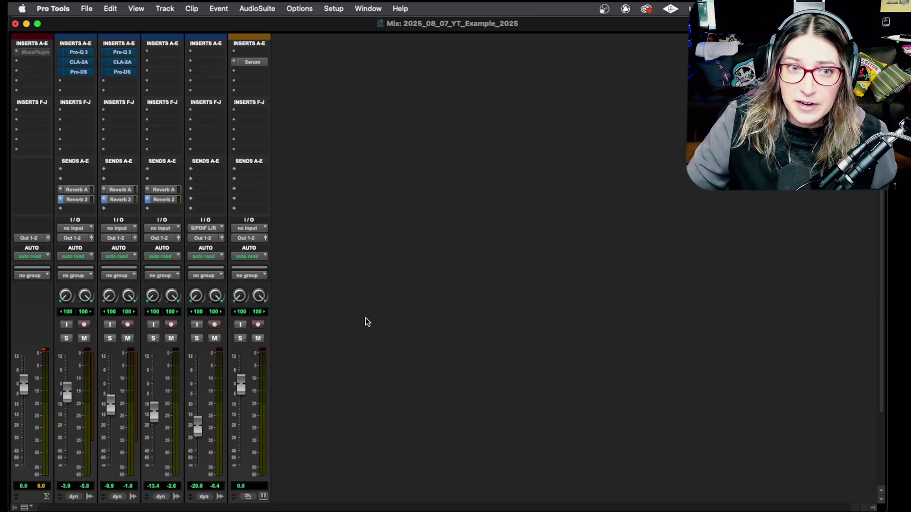
Step: Check the Options menu, raise the Vox fader to 0.0 dB, then reopen Options
{"action": "left_click", "coordinate": [300, 8]}
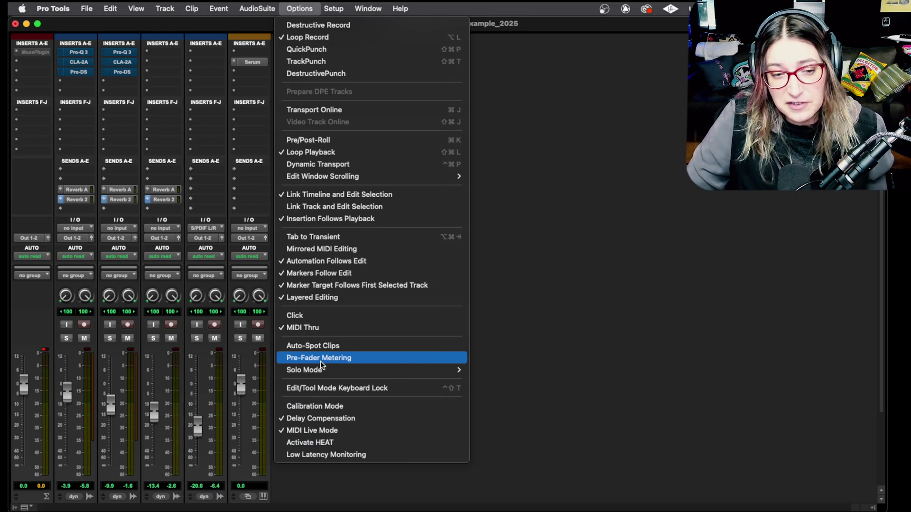
{"action": "left_click", "coordinate": [527, 363]}
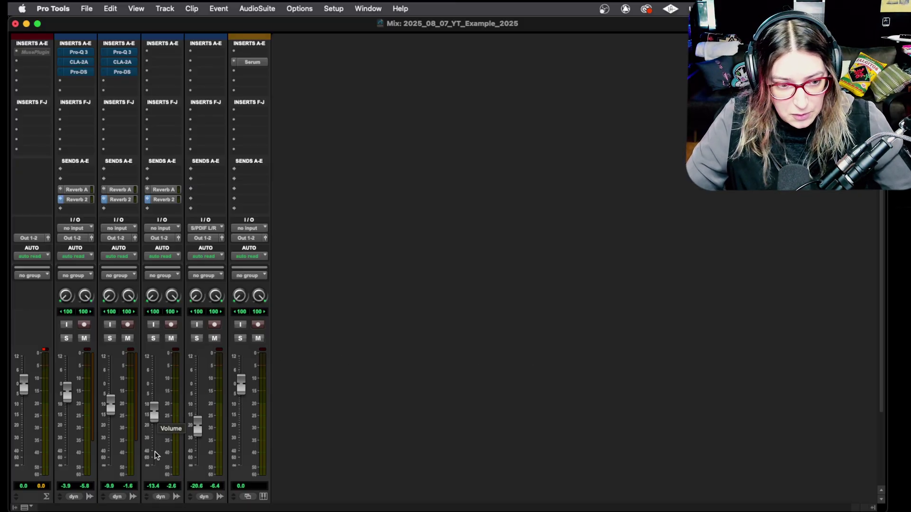
{"action": "left_click_drag", "start_coordinate": [155, 411], "coordinate": [158, 388]}
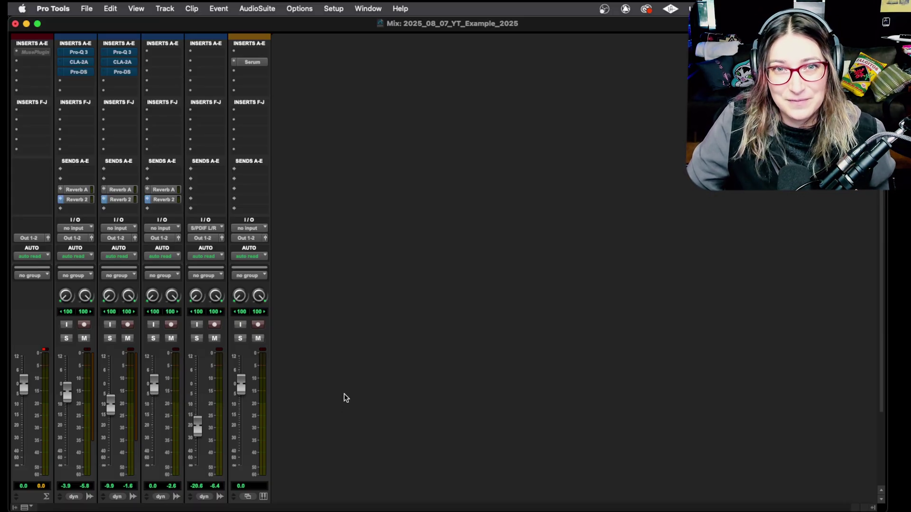
{"action": "left_click", "coordinate": [285, 10]}
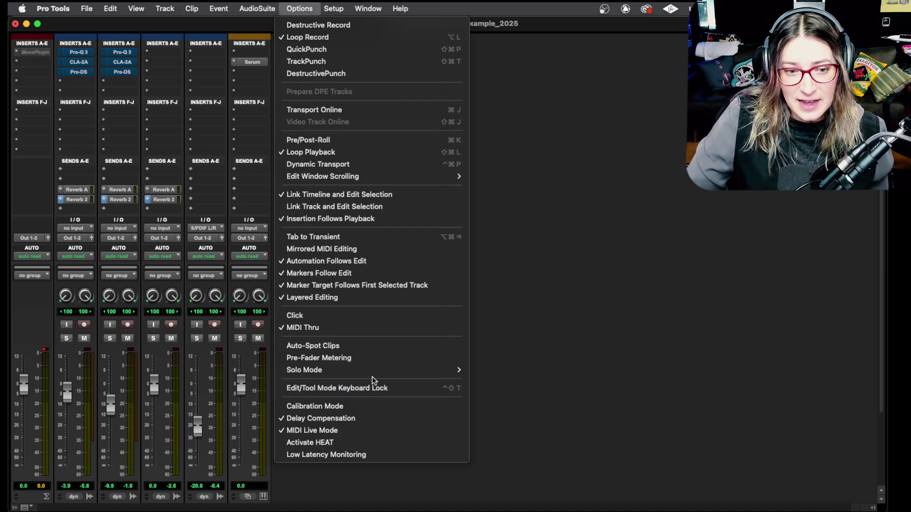
Step: Lower the Vox fader to -8.6 dB and confirm Pre-Fader Metering stays unchecked
{"action": "left_click", "coordinate": [640, 384]}
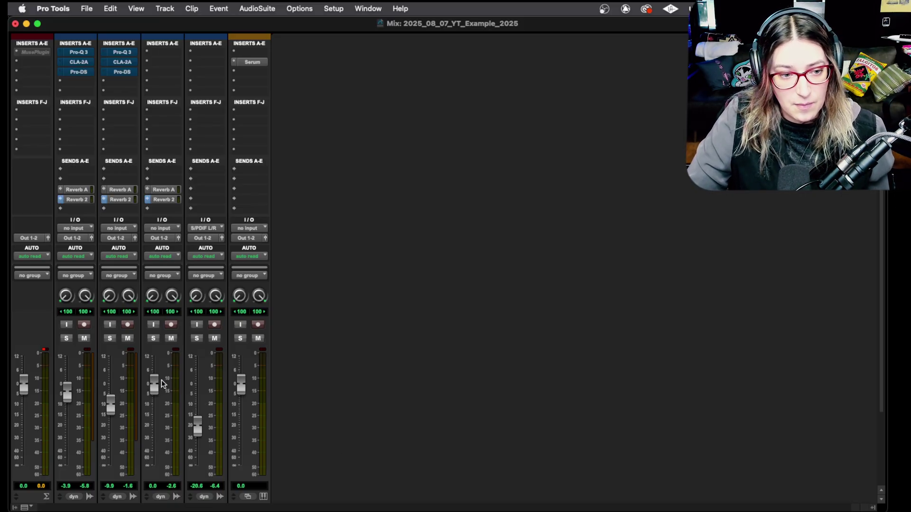
{"action": "left_click_drag", "start_coordinate": [162, 384], "coordinate": [162, 405]}
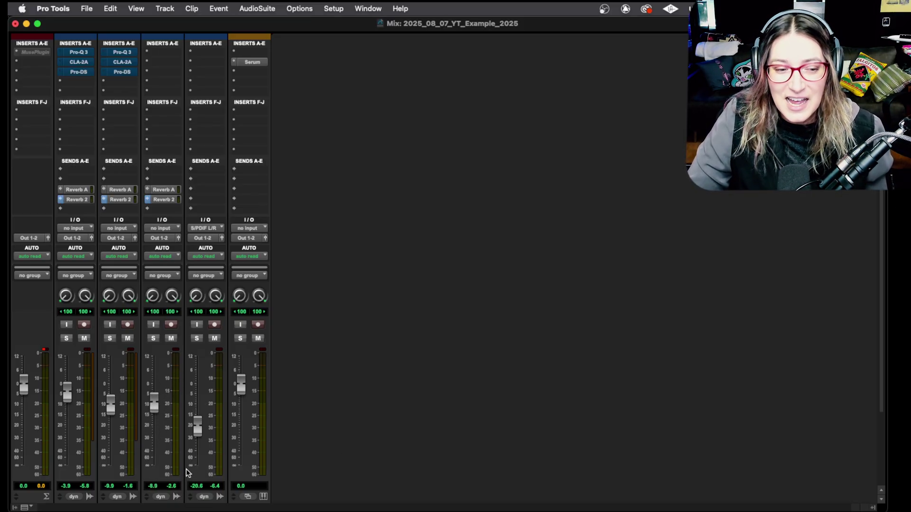
{"action": "left_click", "coordinate": [299, 9]}
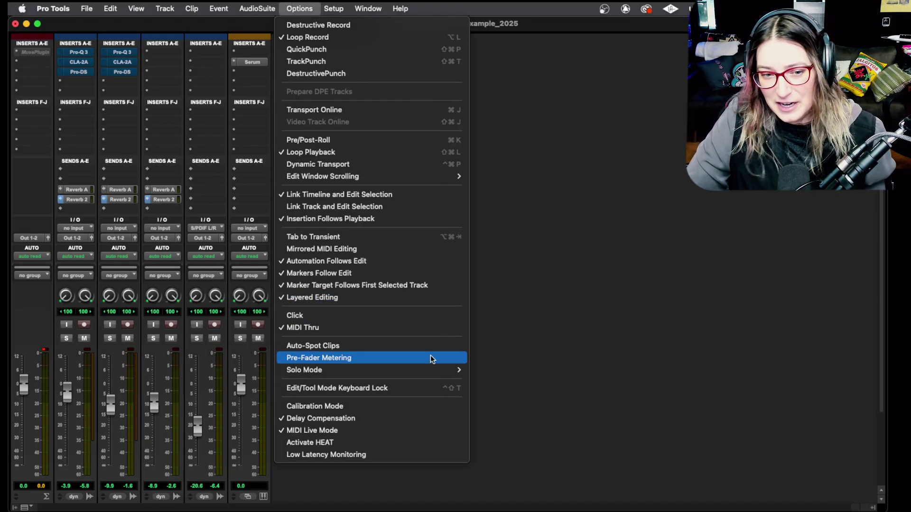
{"action": "left_click", "coordinate": [544, 355]}
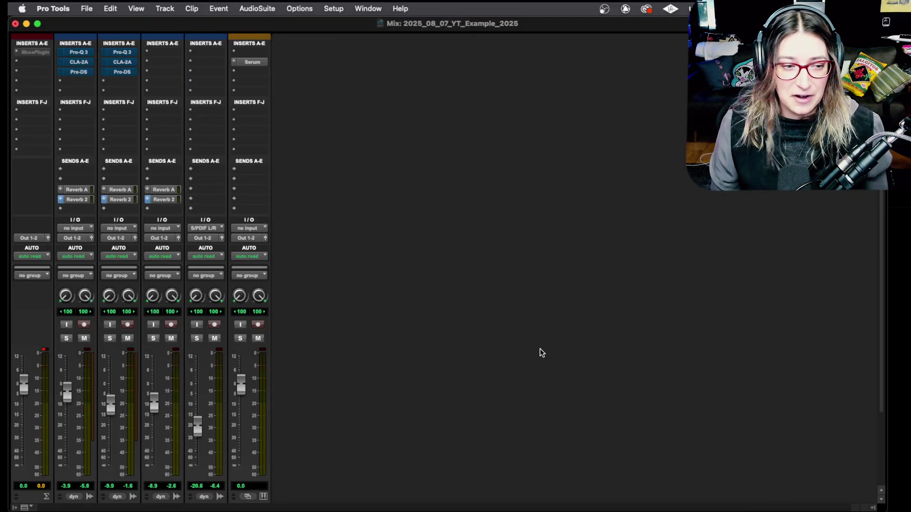